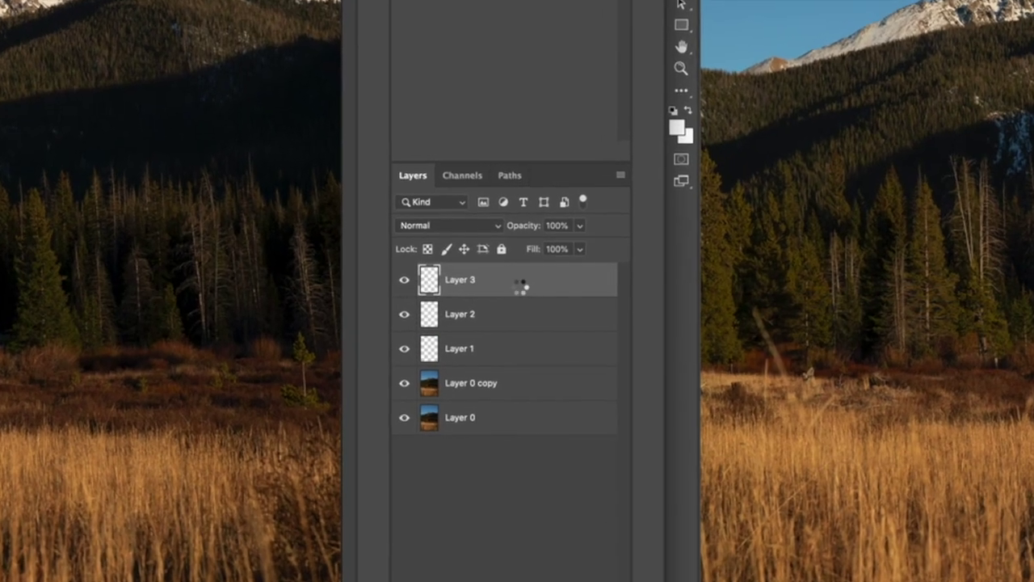
Step: Add a new empty Layer 4 above Layer 3
key(super+shift+alt+n)
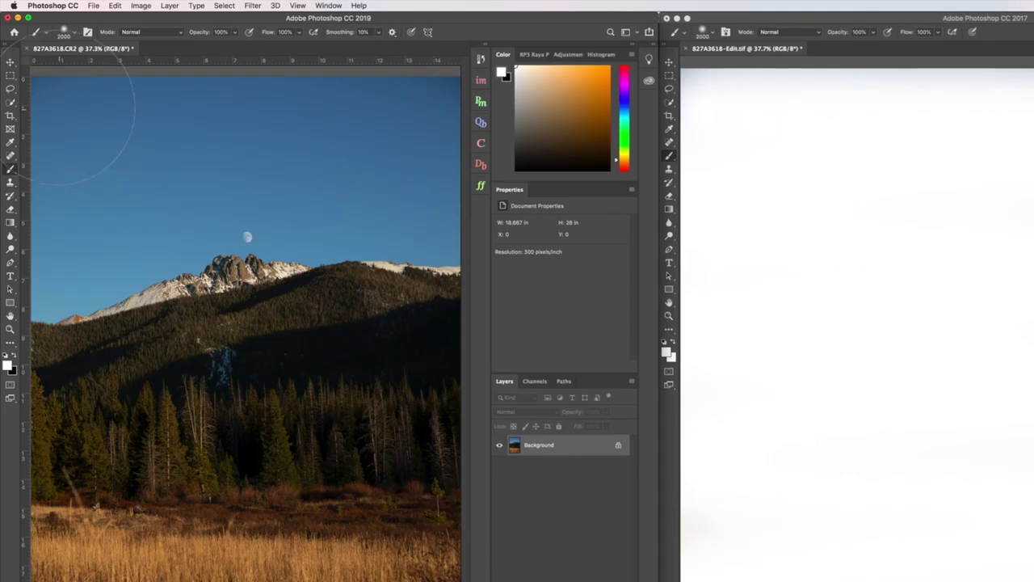
drag(171, 117, 81, 125)
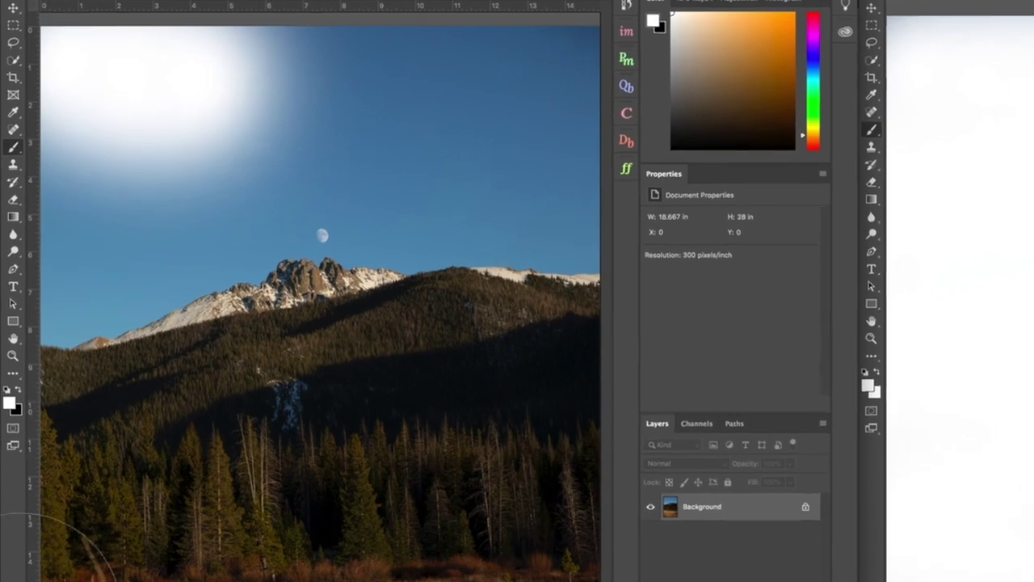
key(ctrl+z)
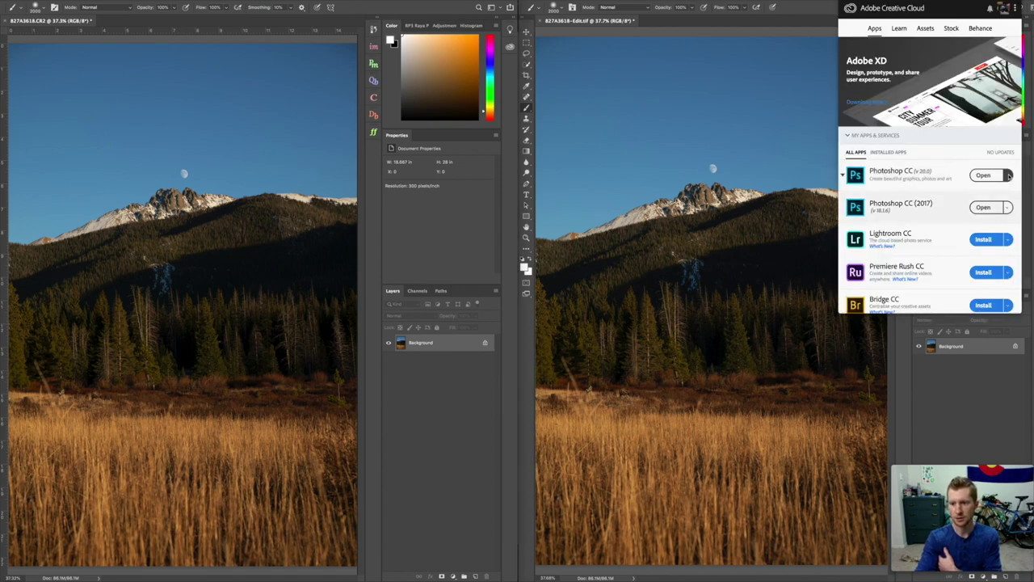
Step: Browse Photoshop CC's Manage options in Creative Cloud, then close the Creative Cloud panel
click(1008, 175)
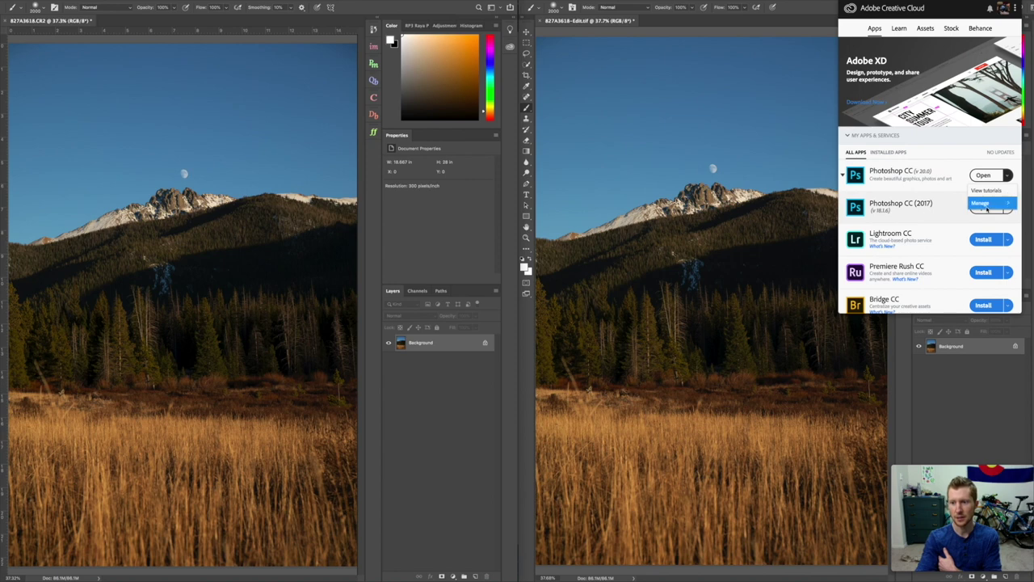
click(987, 207)
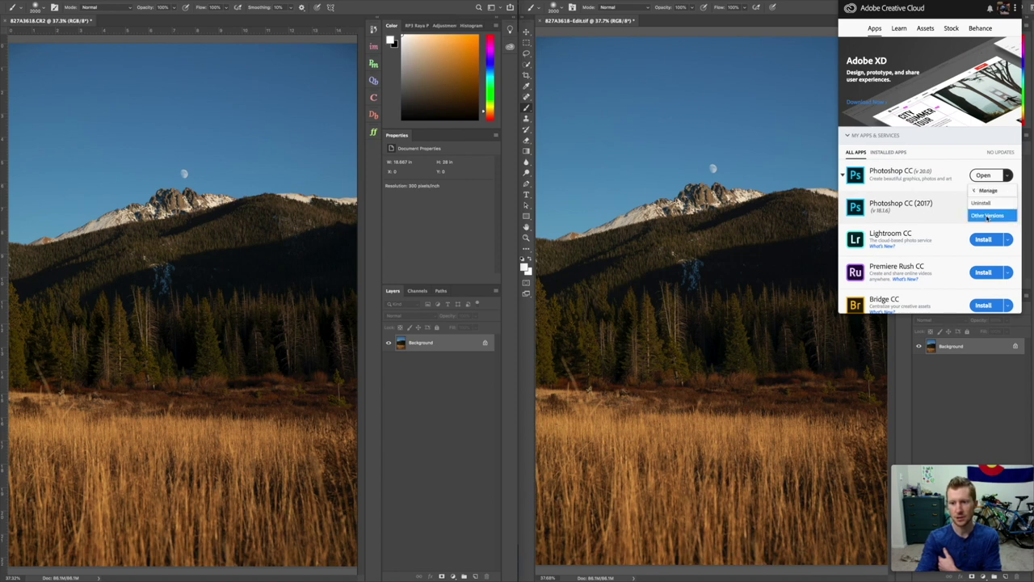
click(987, 216)
click(772, 169)
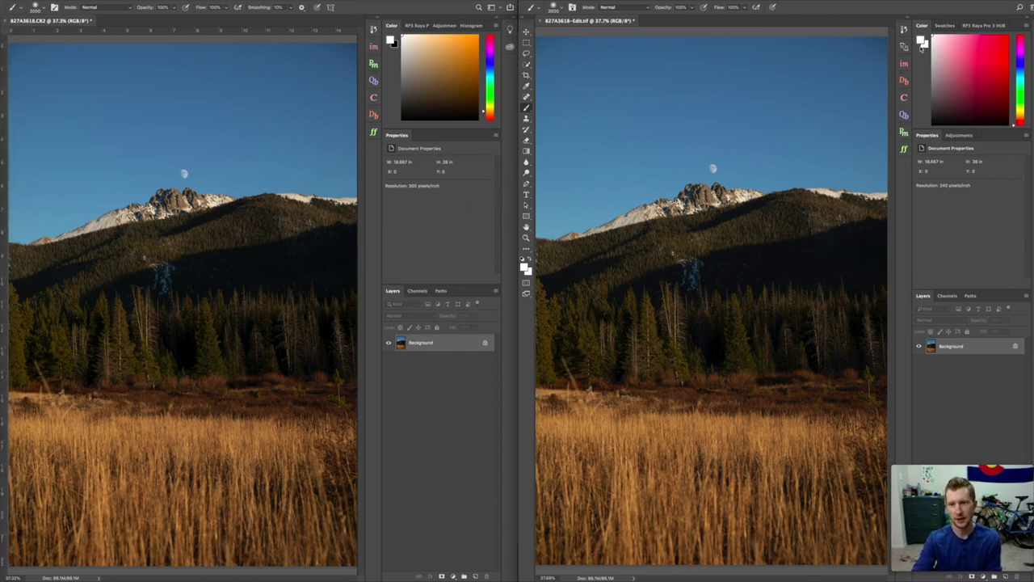
Step: Confirm the 2000 px, 0% hardness brush and paint the right CC 2017 photo white
right_click(623, 101)
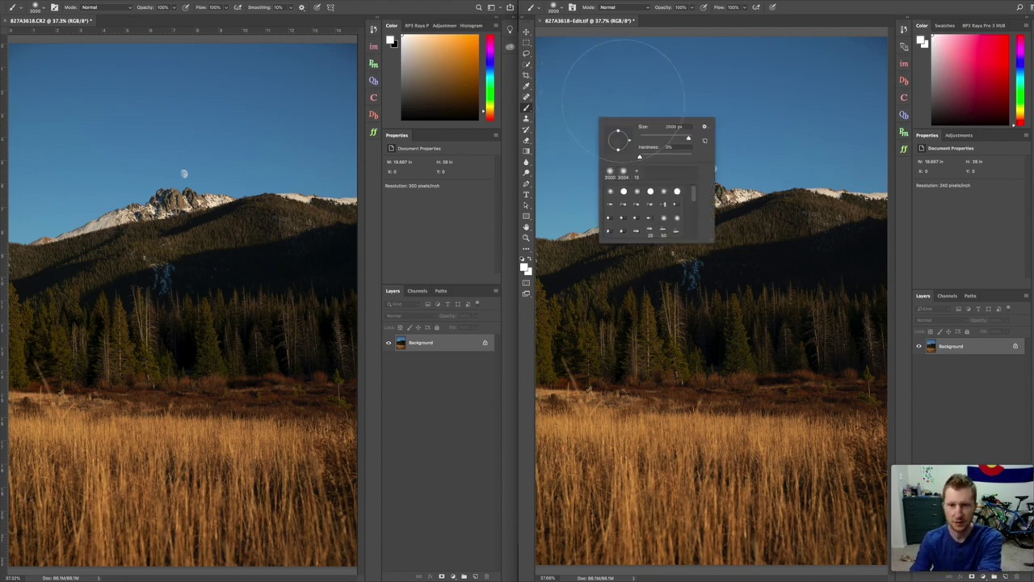
key(Escape)
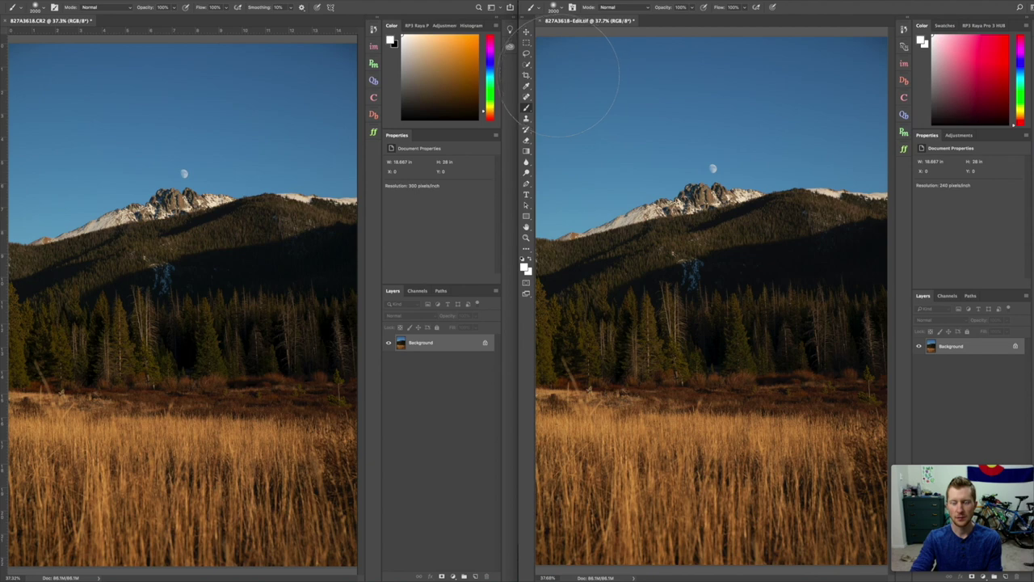
mouse_move(565, 77)
mouse_down()
mouse_move(823, 87)
mouse_move(781, 112)
mouse_move(497, 145)
mouse_move(603, 172)
mouse_move(837, 196)
mouse_move(810, 217)
mouse_move(535, 244)
mouse_move(864, 296)
mouse_move(535, 343)
mouse_move(702, 380)
mouse_move(897, 400)
mouse_move(672, 436)
mouse_move(476, 493)
mouse_move(650, 493)
mouse_move(864, 517)
mouse_move(828, 538)
mouse_move(605, 547)
mouse_move(566, 530)
mouse_up()
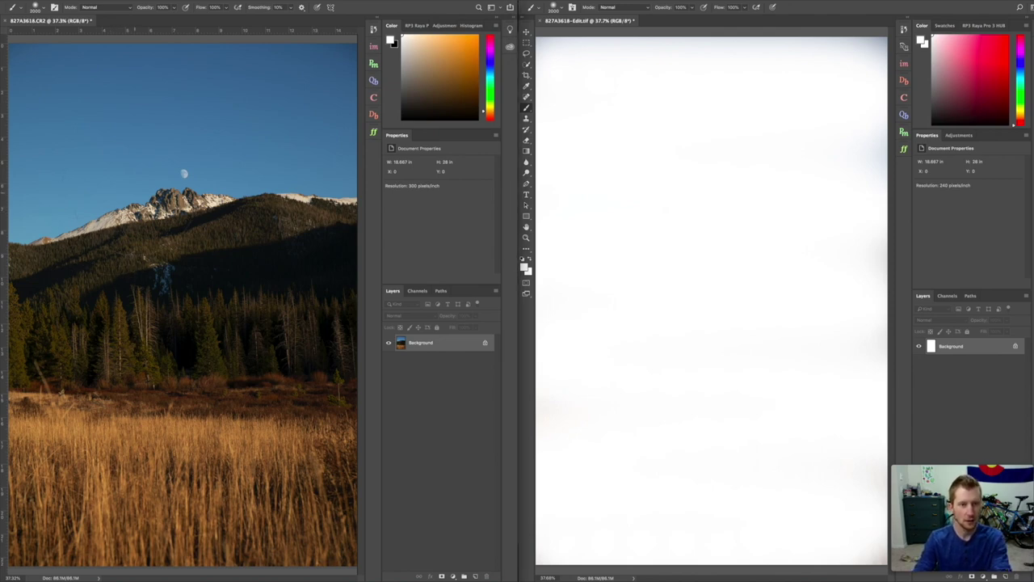
right_click(135, 194)
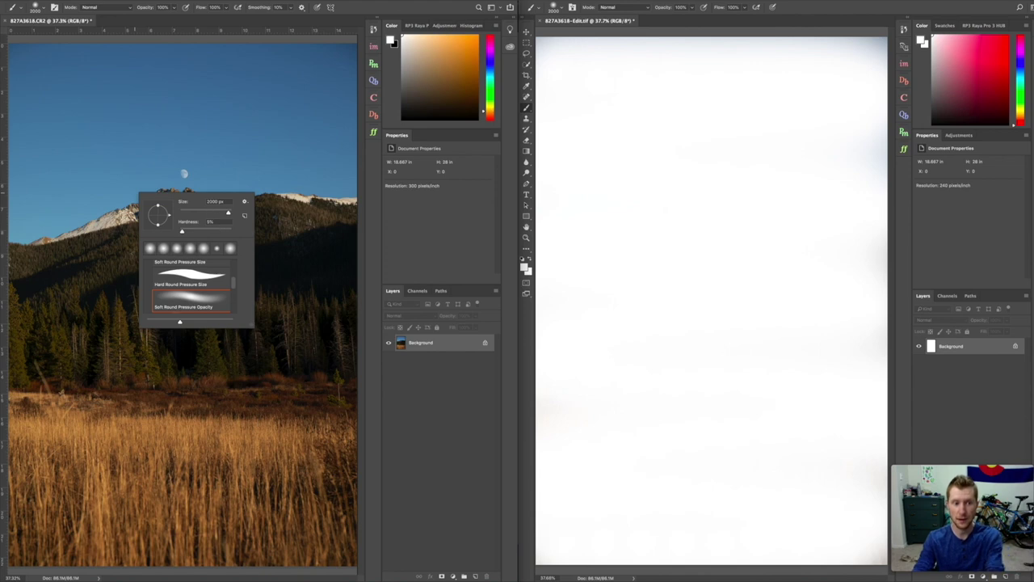
Step: Wash the left photo's sky and grass with soft white, undo the last dab, and unlock the right background
key(Escape)
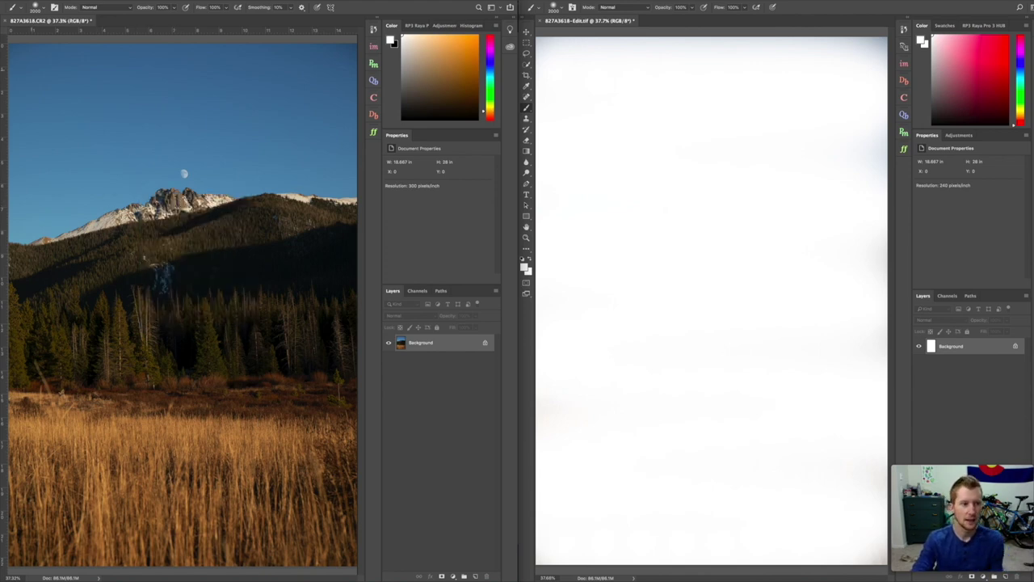
drag(41, 77, 64, 87)
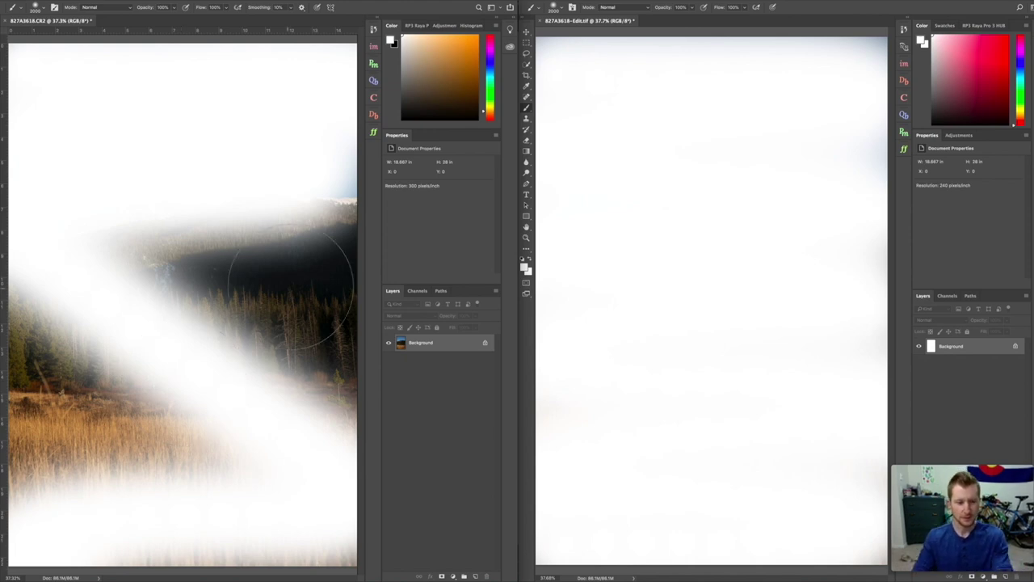
drag(347, 231, 188, 279)
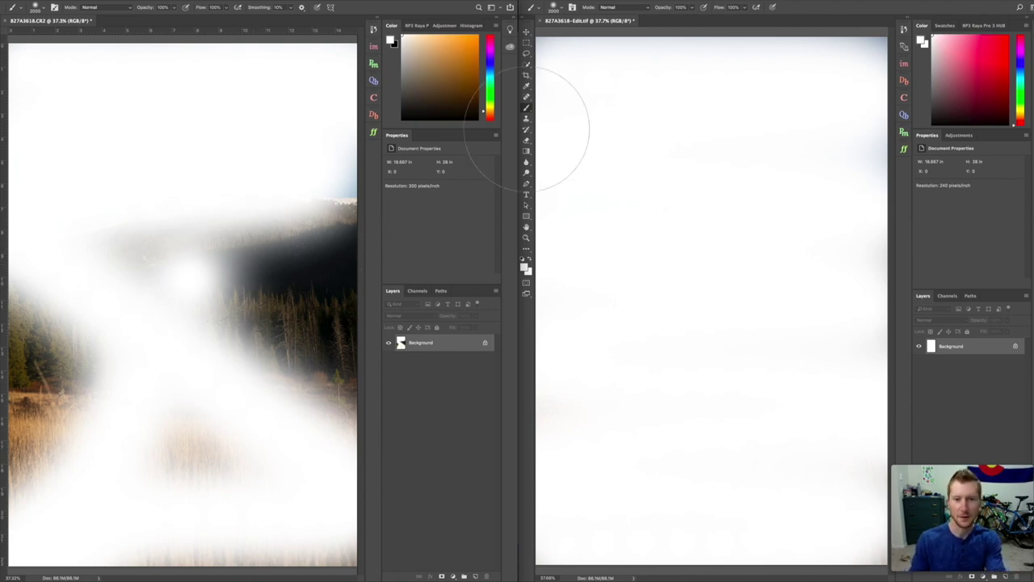
drag(185, 358, 186, 299)
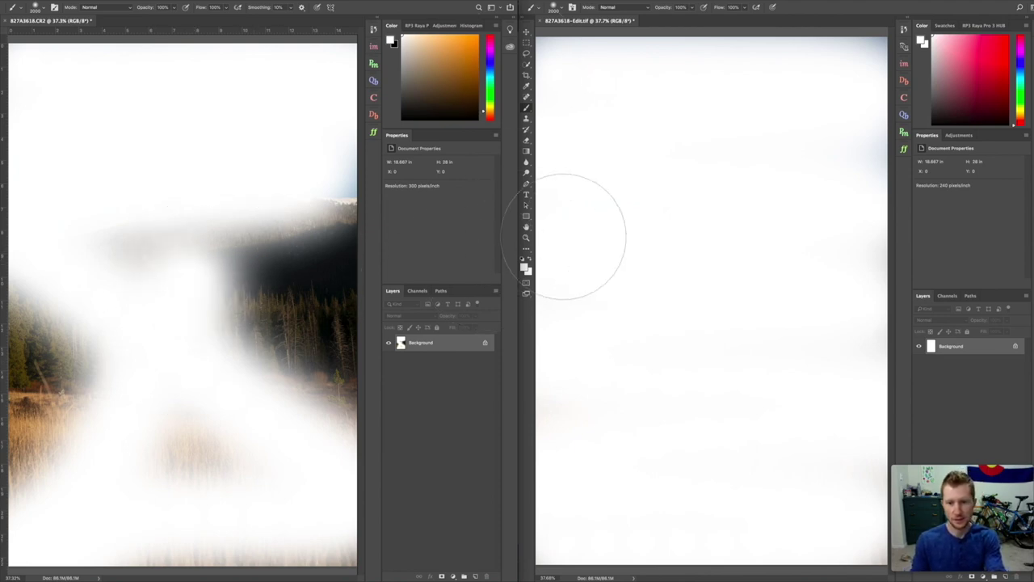
click(285, 284)
key(ctrl+z)
key(ctrl+z)
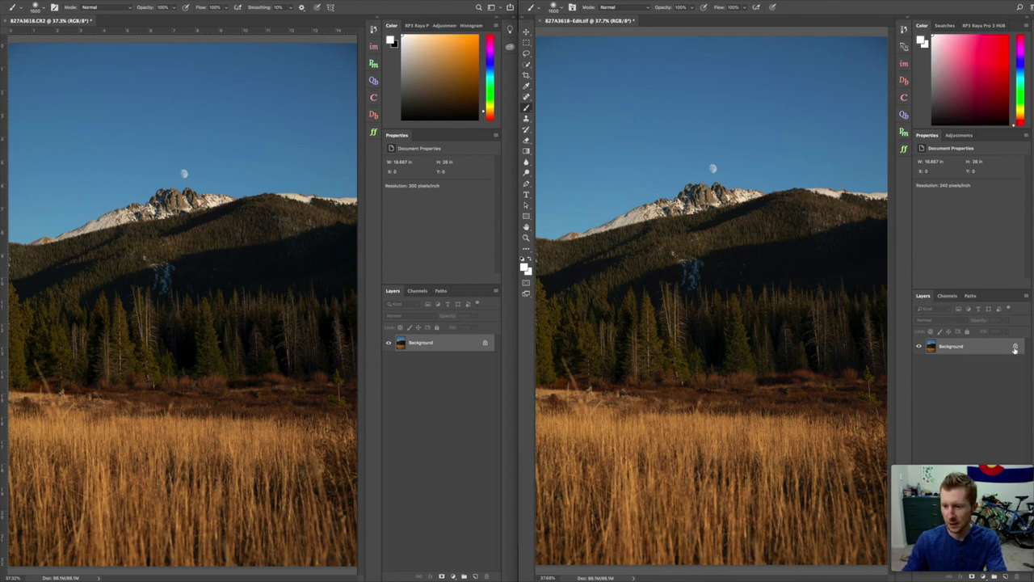
click(1016, 345)
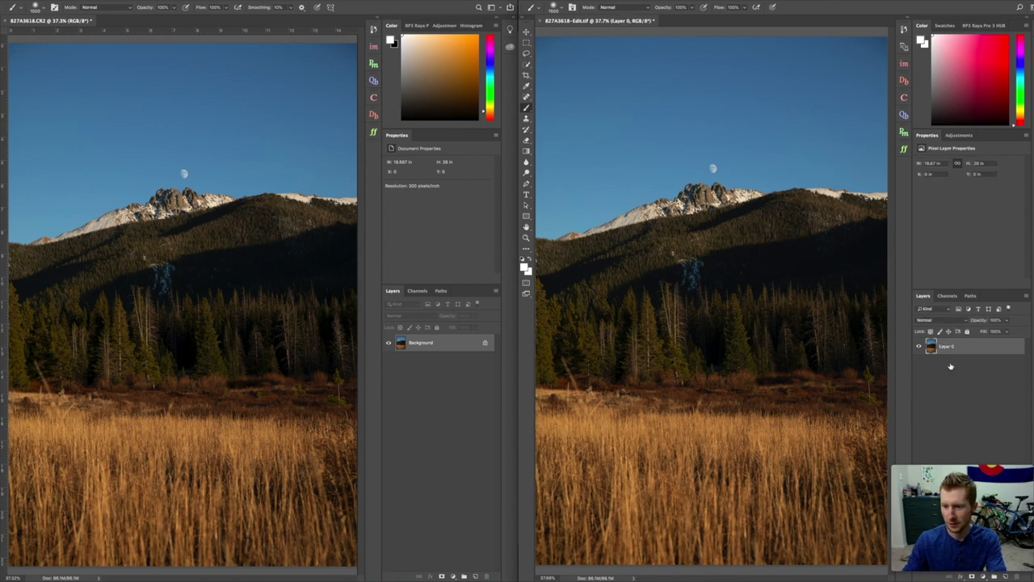
Step: Unlock the left background, then duplicate Layer 0 and stack layers up to Layer 5 in CC 2017
click(484, 343)
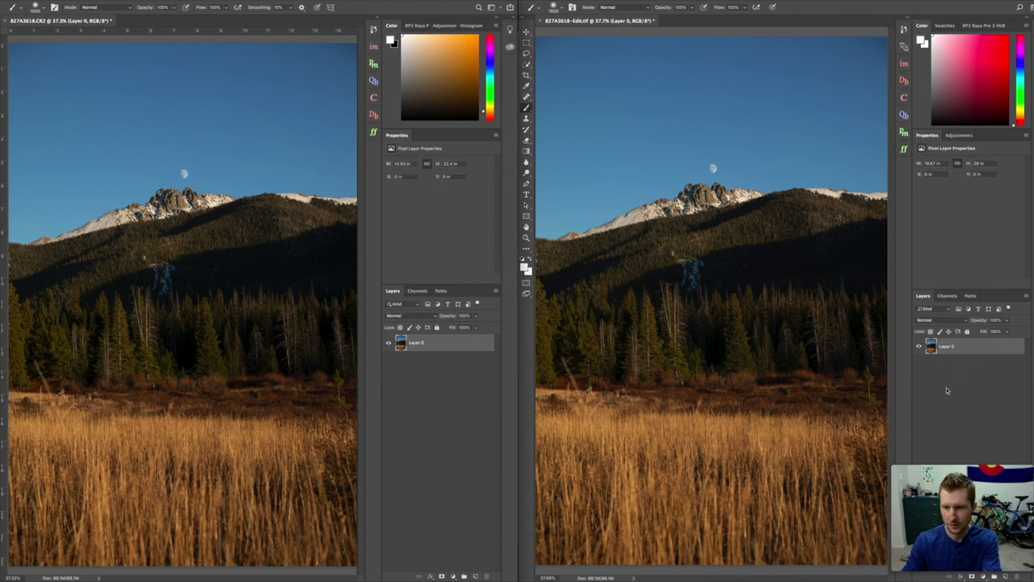
click(956, 353)
key(ctrl+j)
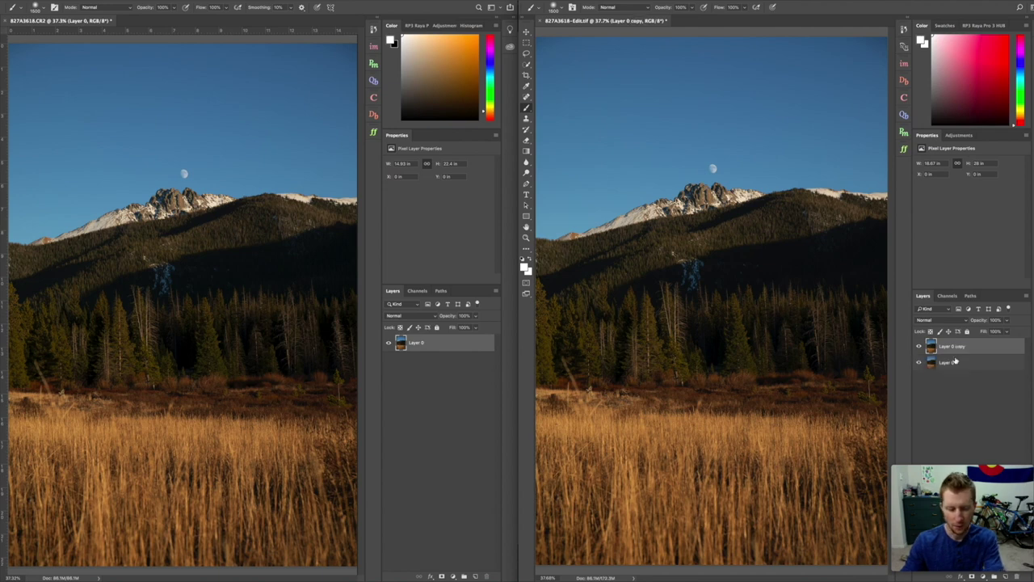
key(ctrl+shift+alt+e)
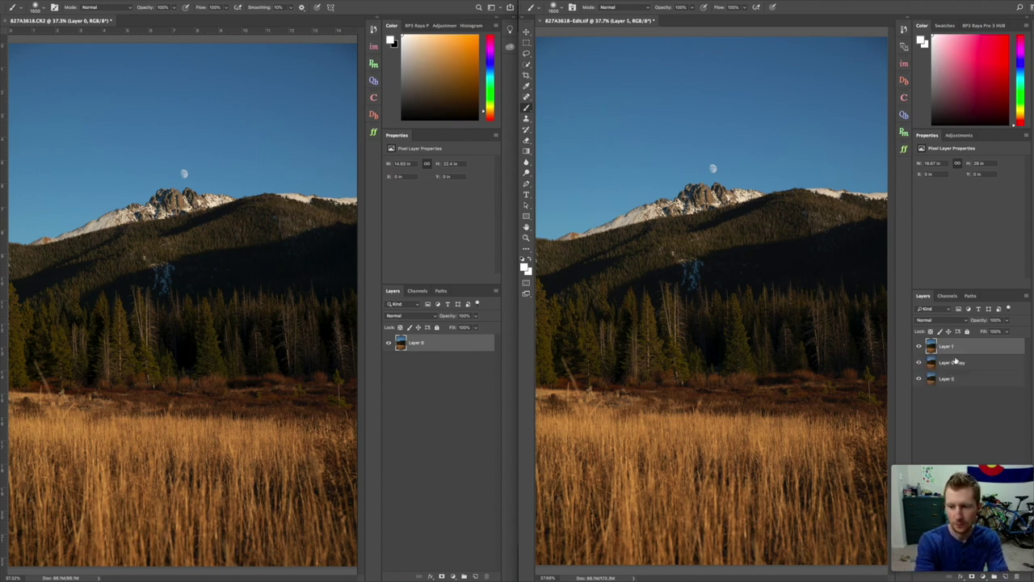
key(ctrl+shift+alt+e)
key(ctrl+shift+alt+e)
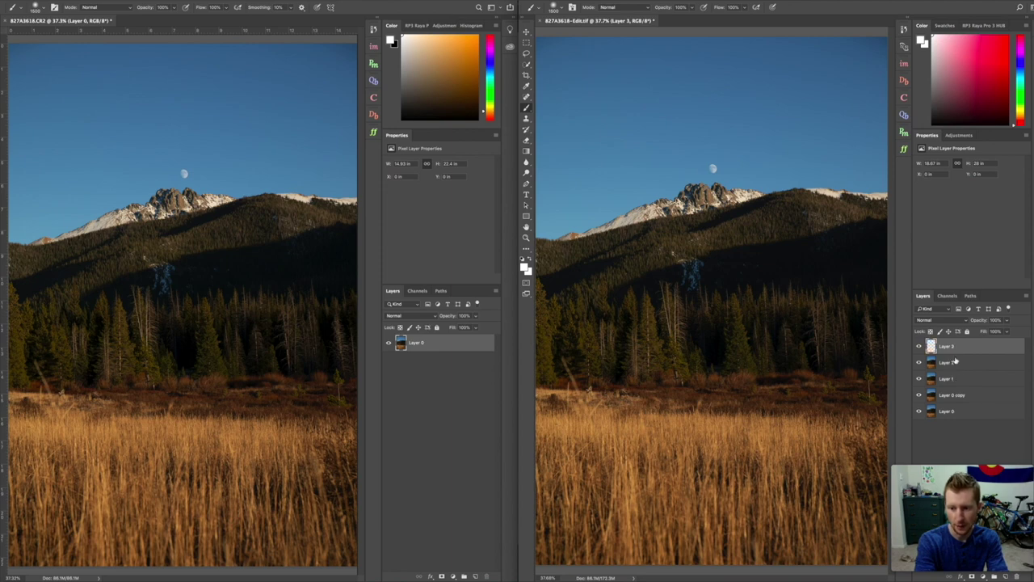
key(ctrl+shift+alt+e)
key(ctrl+alt+shift+e)
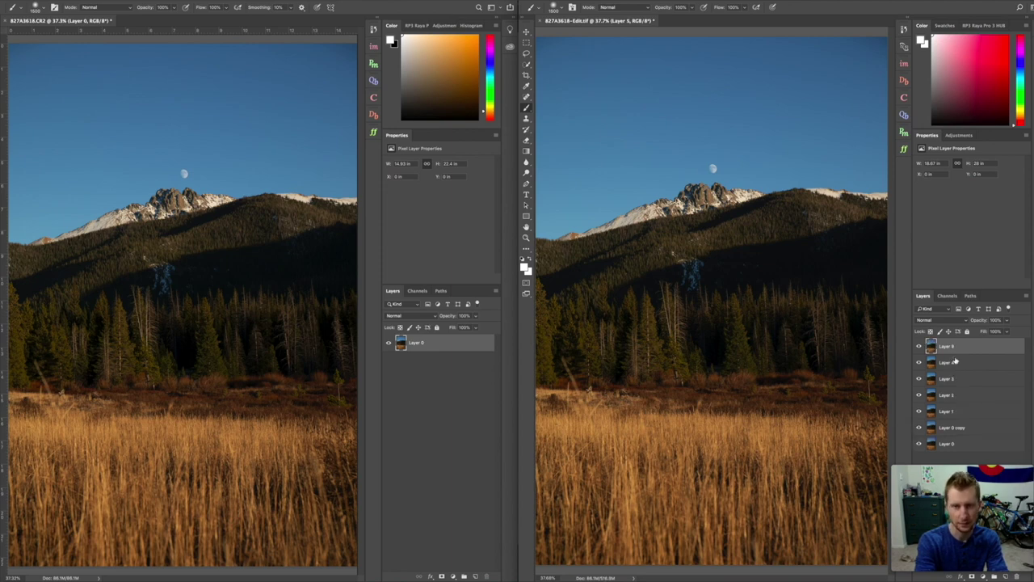
Step: In the CC 2019 document, duplicate Layer 0 and add empty Layers 1 through 4
click(475, 351)
key(ctrl+j)
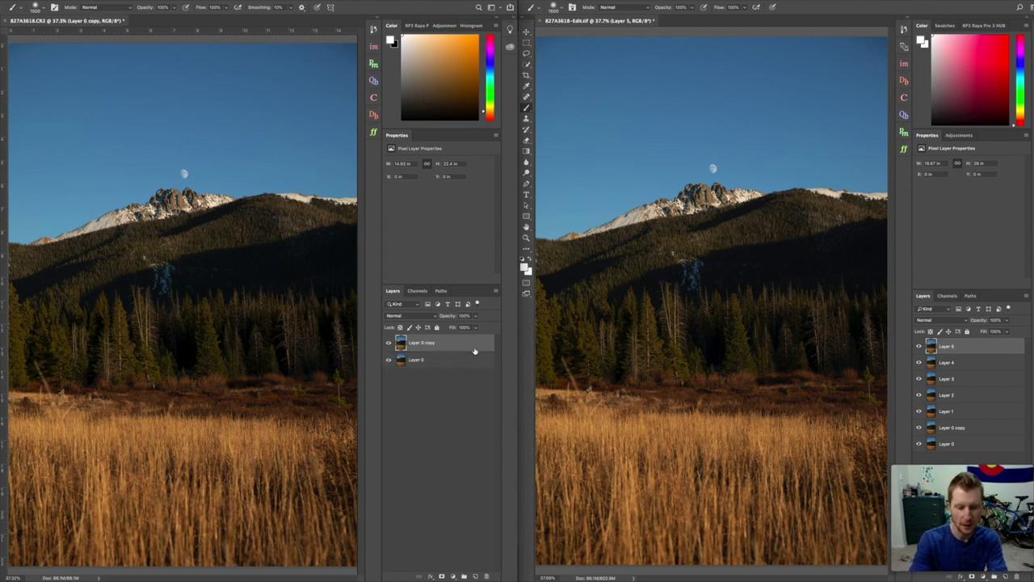
key(ctrl+alt+shift+n)
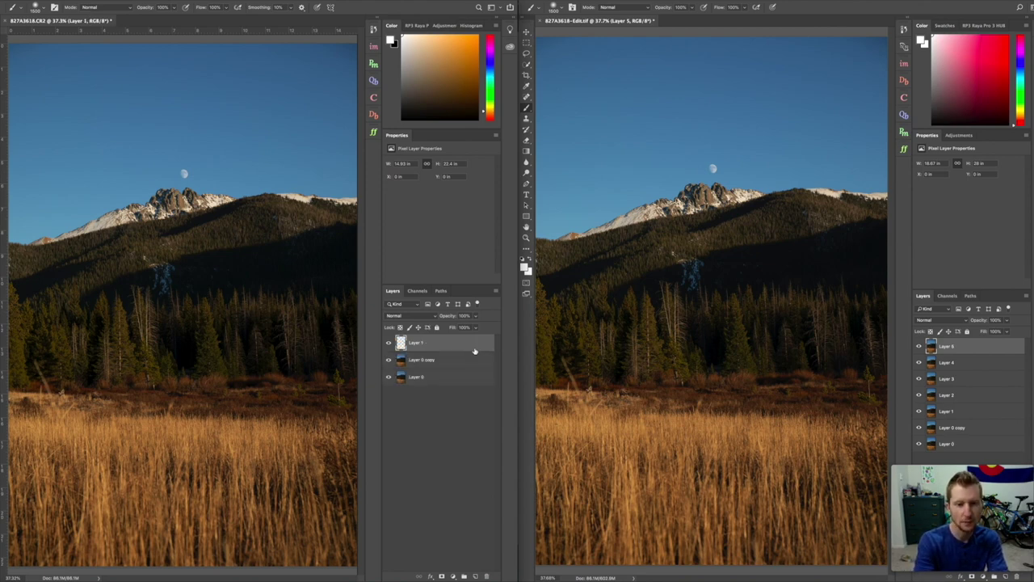
key(ctrl+alt+shift+n)
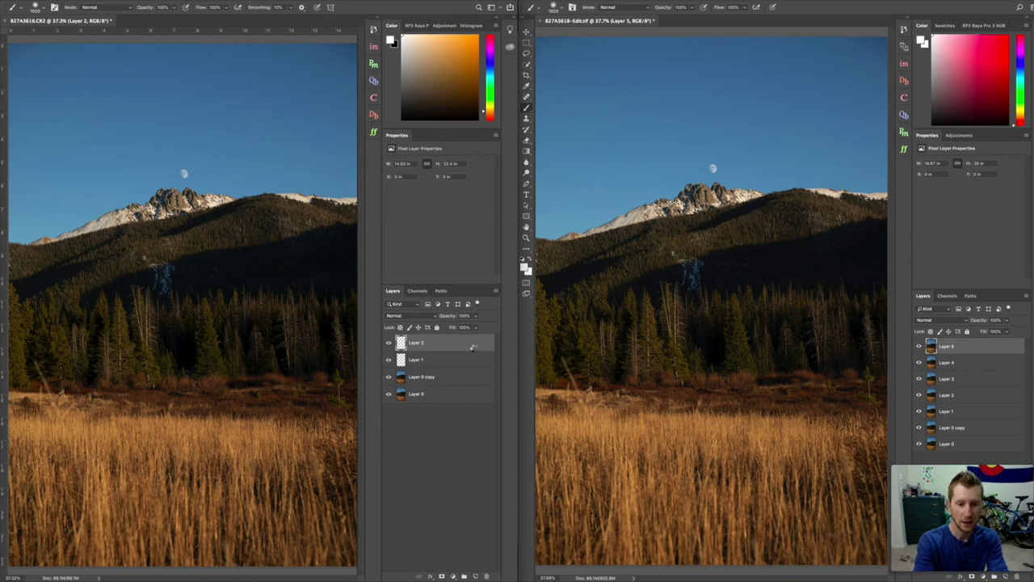
key(ctrl+alt+shift+n)
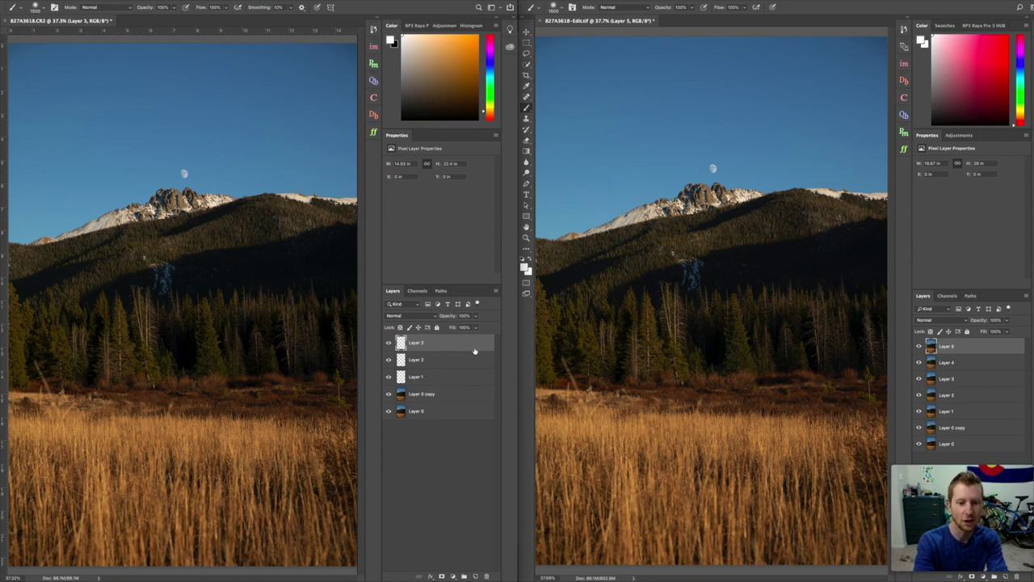
key(ctrl+alt+shift+n)
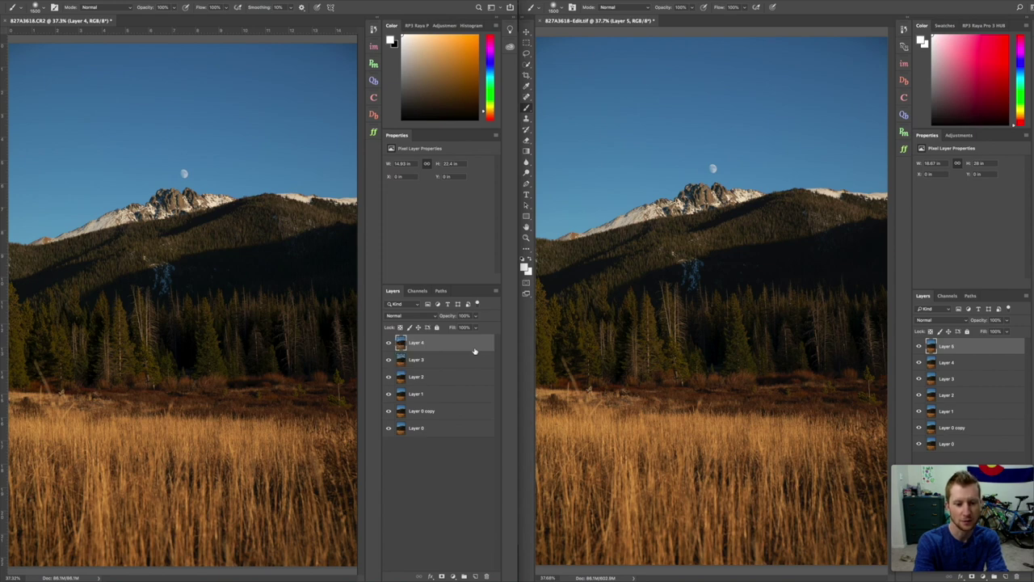
click(985, 348)
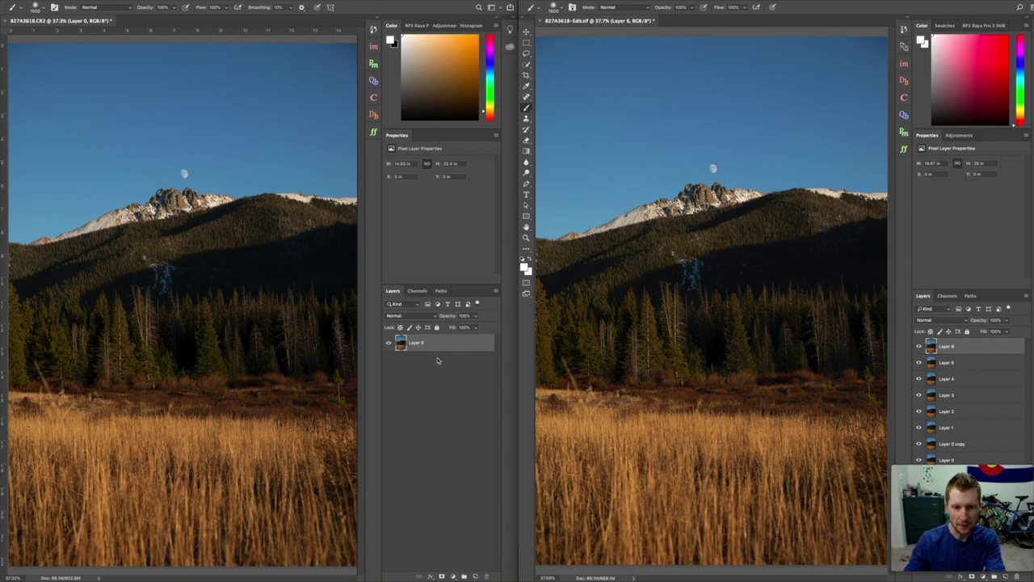
Step: Duplicate Layer 0 in the CC 2019 document and add empty Layers 1, 2 and 3
key(ctrl+j)
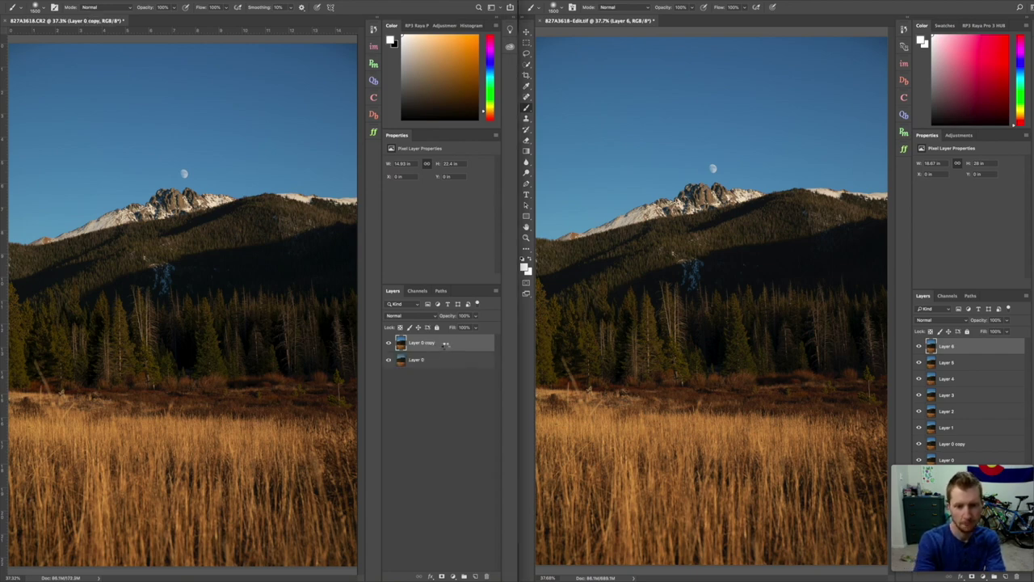
key(ctrl+shift+alt+n)
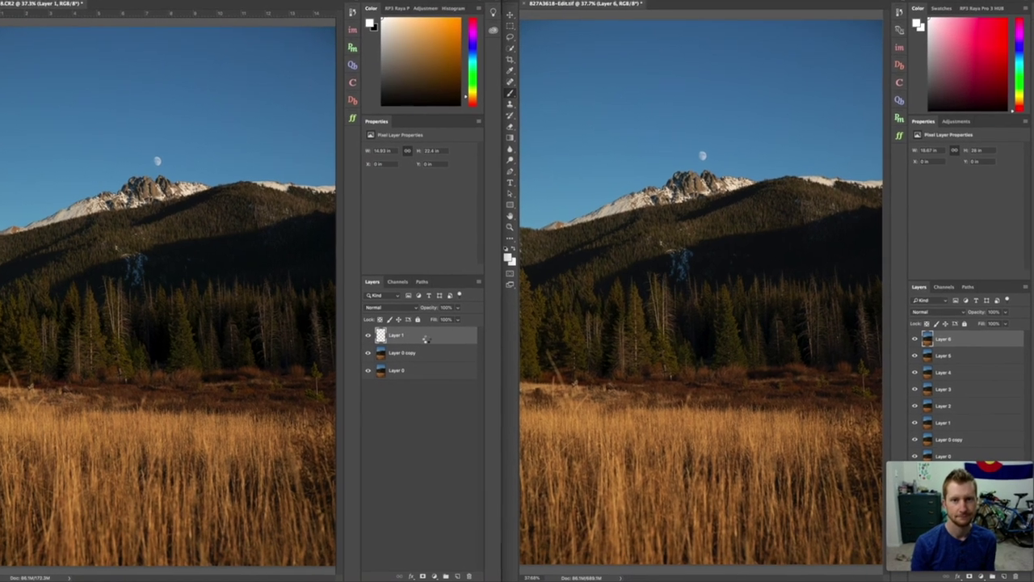
key(ctrl+shift+alt+n)
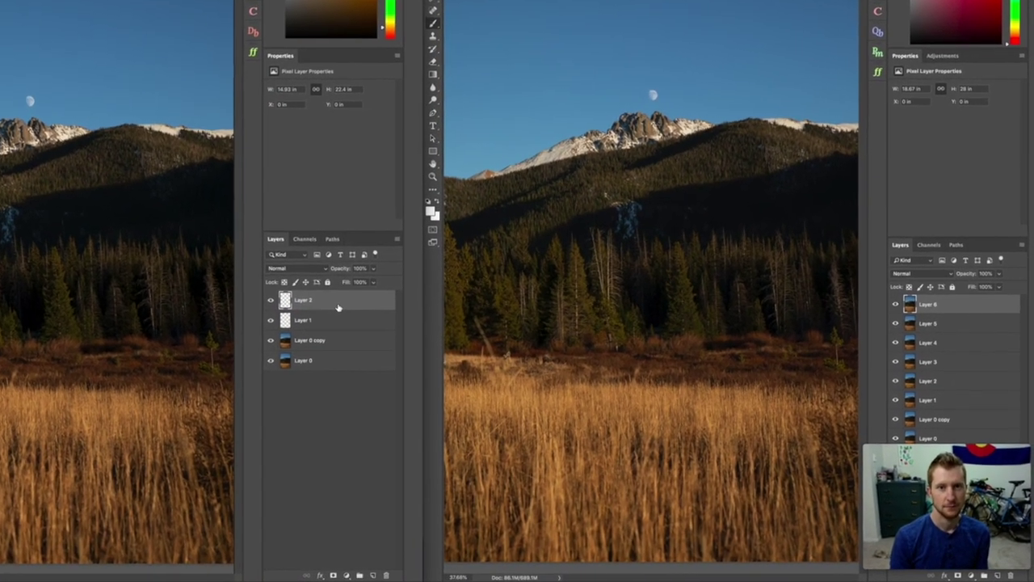
key(ctrl+shift+alt+n)
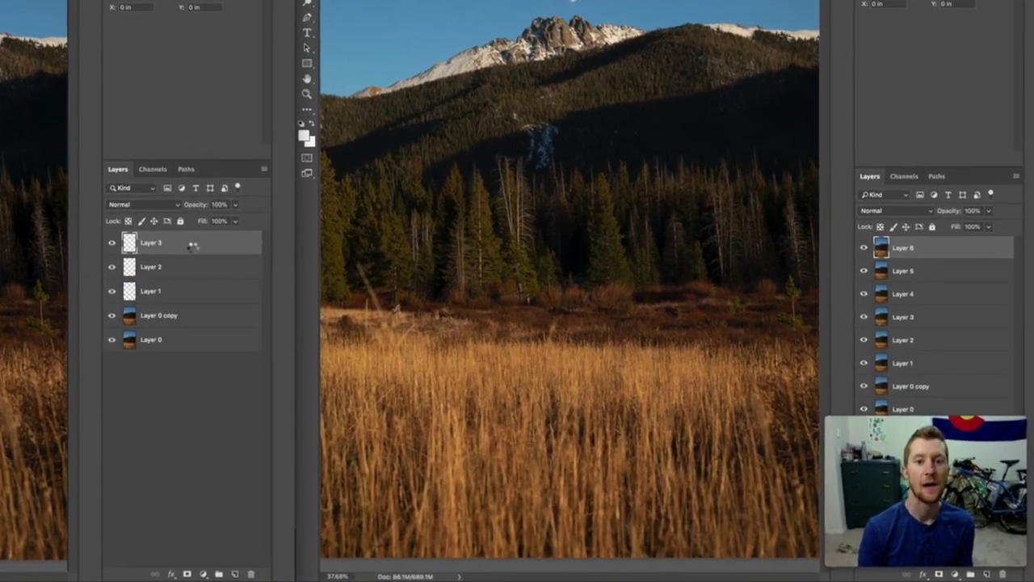